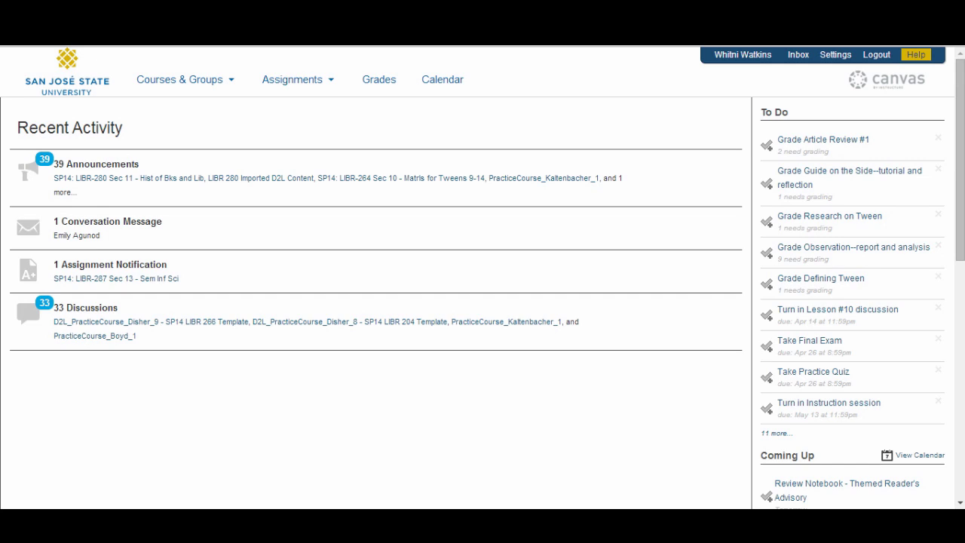
Step: Open the account holder's profile in edit mode and view the conversation inbox
left_click(743, 54)
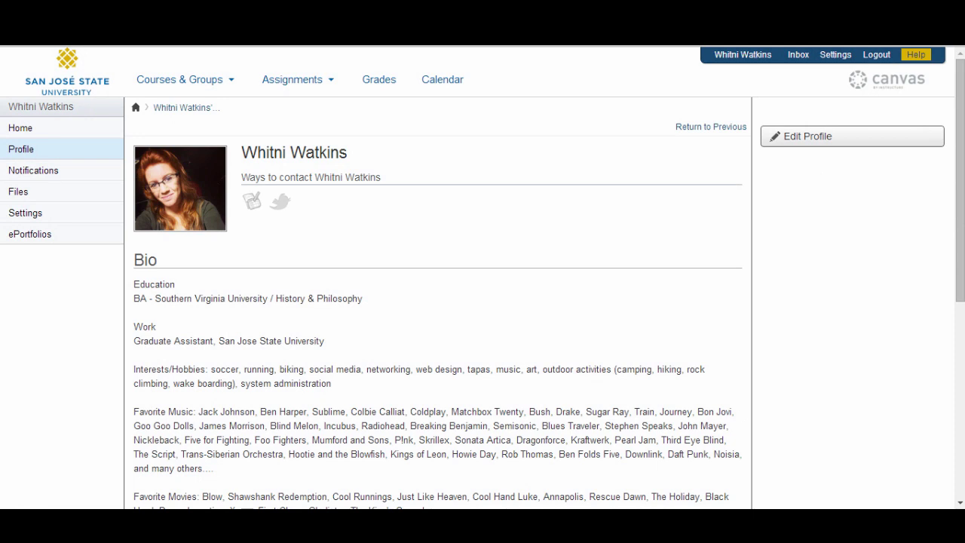
left_click(852, 135)
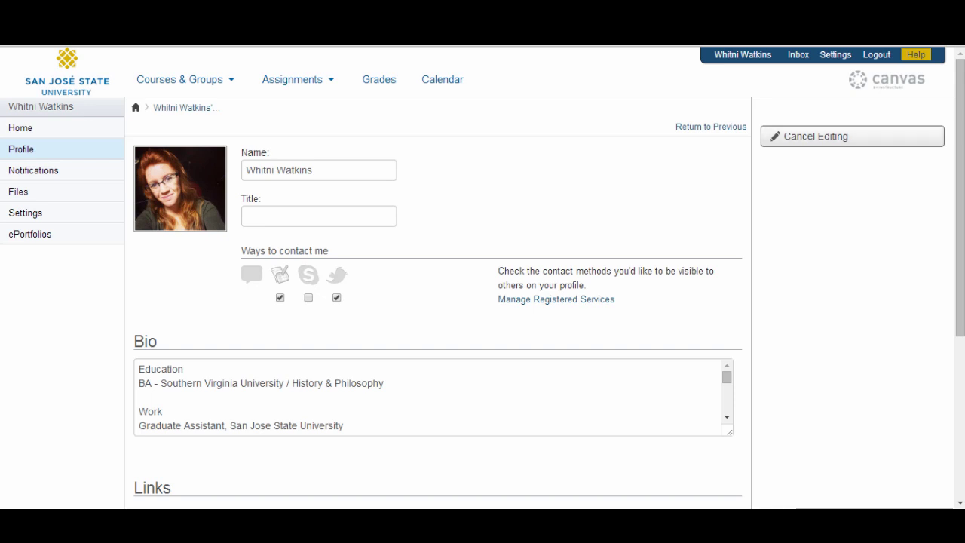
left_click(799, 54)
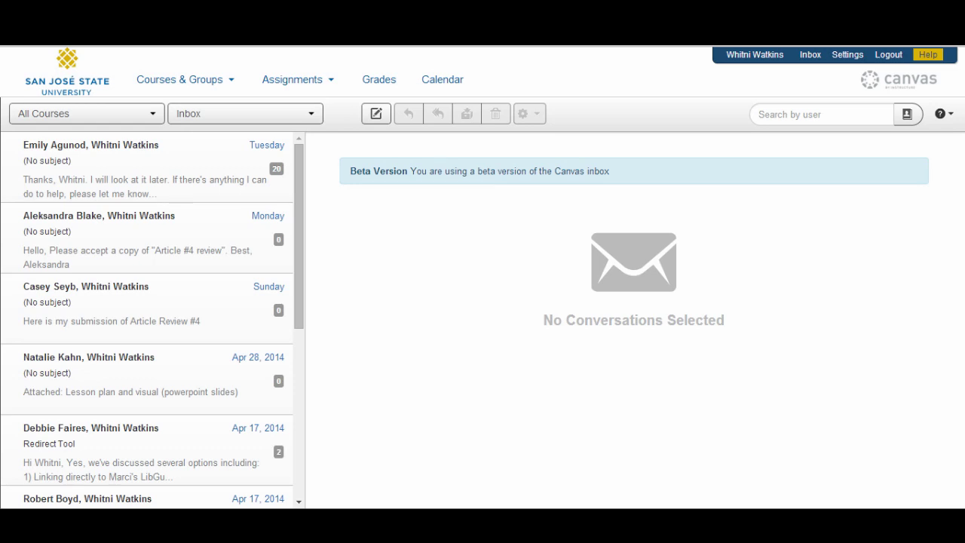
Step: Open the account settings for editing and save them with the existing values
left_click(847, 54)
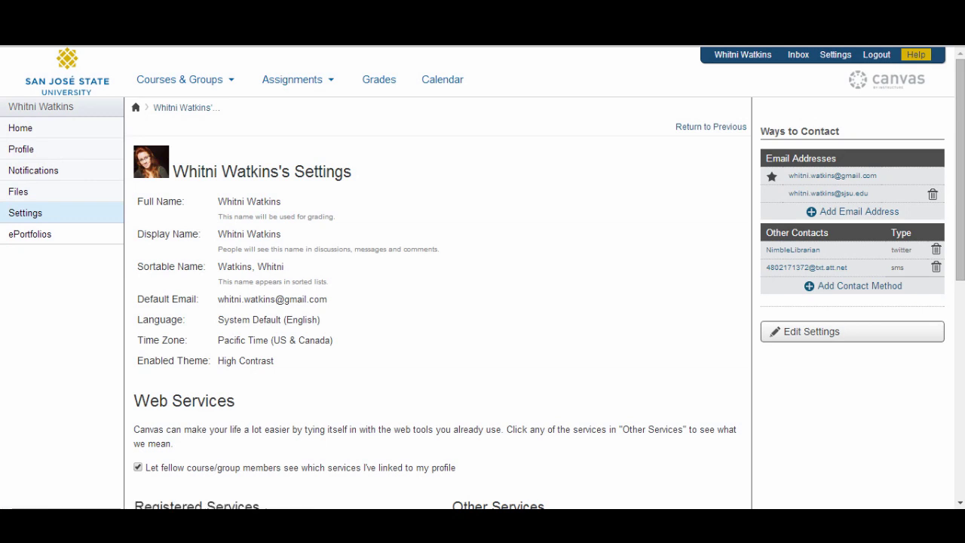
left_click(21, 149)
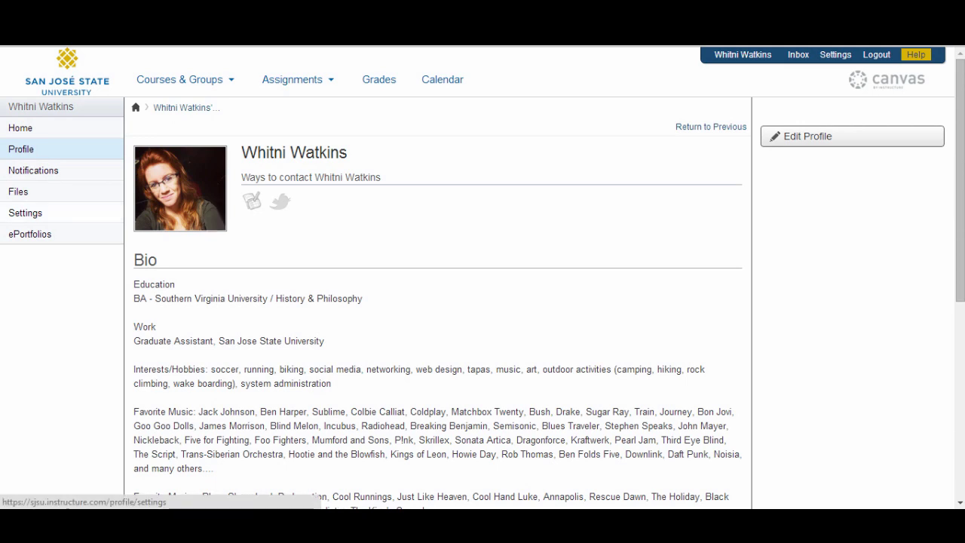
left_click(25, 213)
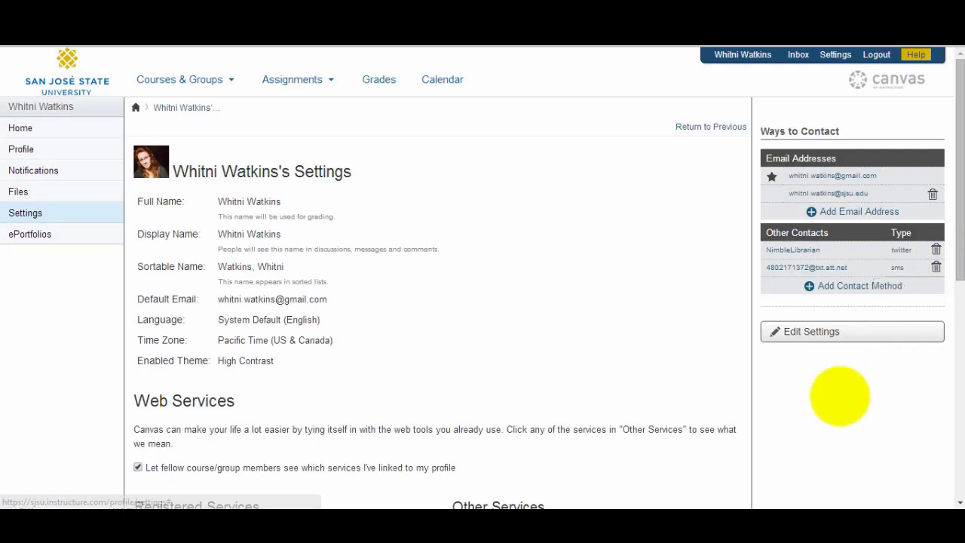
left_click(828, 331)
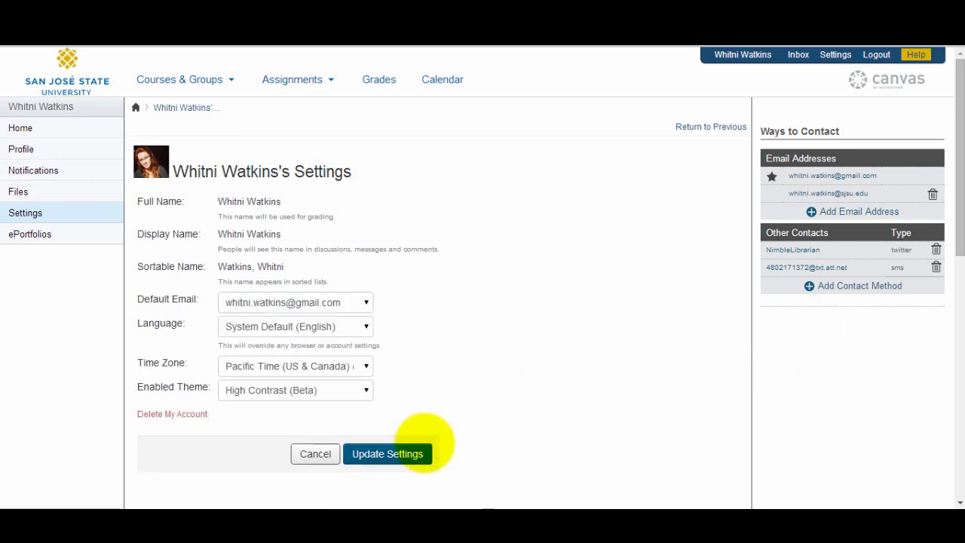
left_click(402, 453)
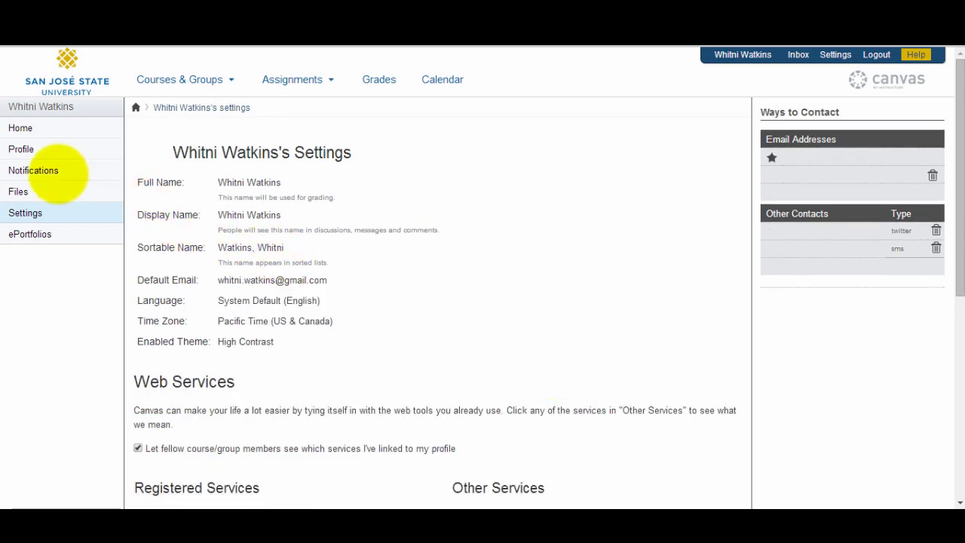
Step: View the notification preferences with the explanation of the Due Date activity, and open the personal files area
left_click(33, 171)
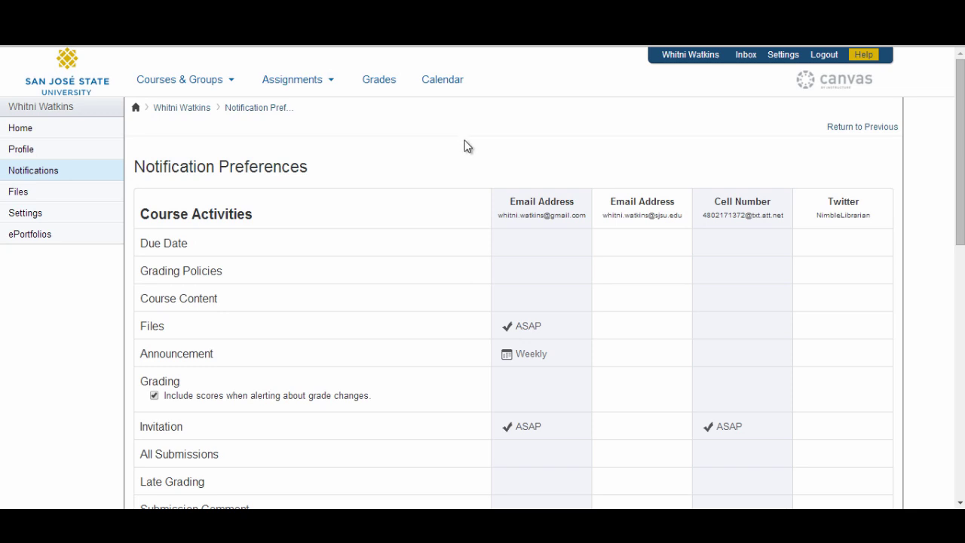
mouse_move(505, 252)
mouse_move(172, 249)
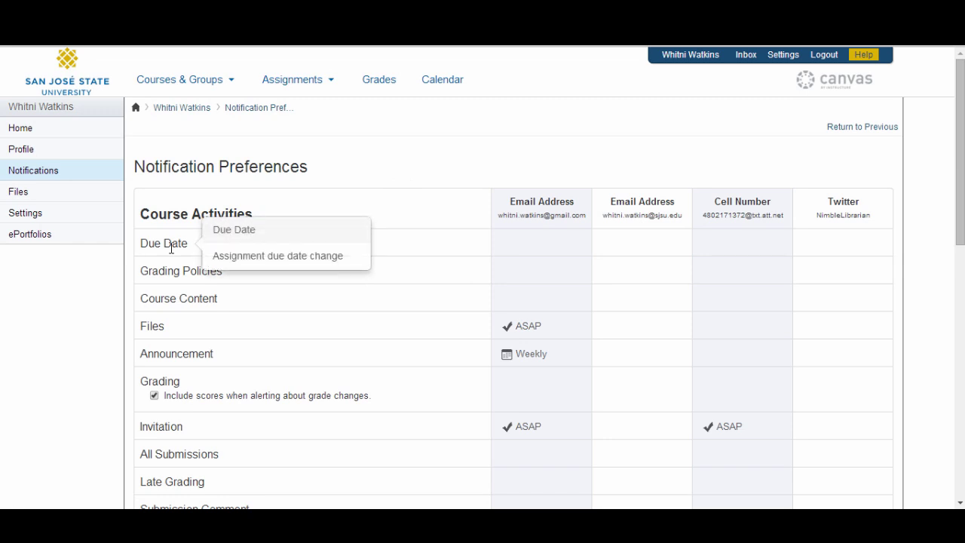
left_click(19, 193)
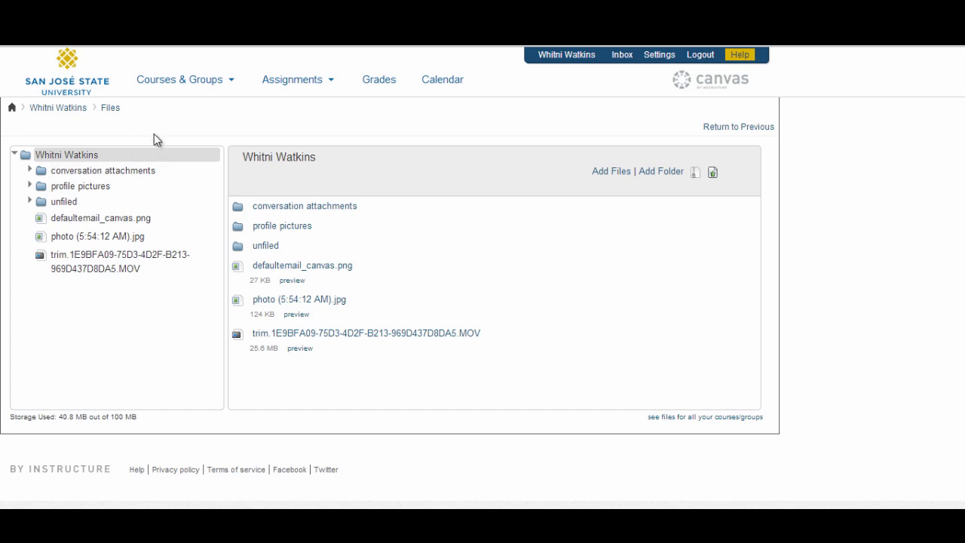
Step: Return to the account settings, view the available Help options and close them
left_click(652, 58)
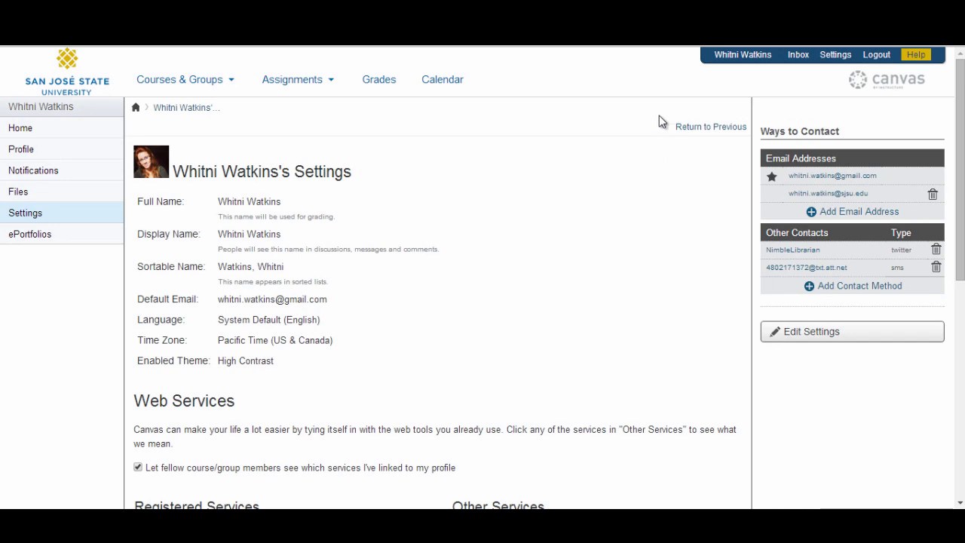
left_click(916, 55)
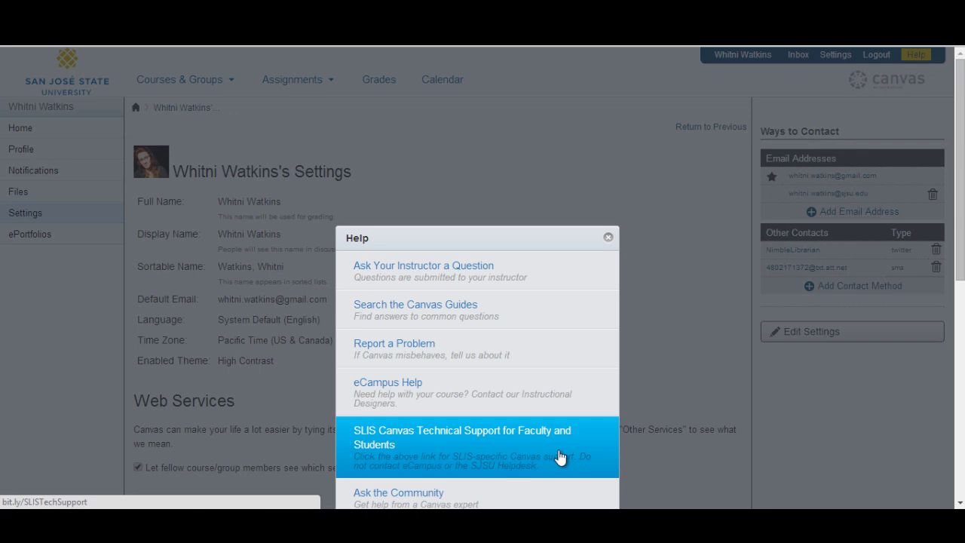
left_click(608, 241)
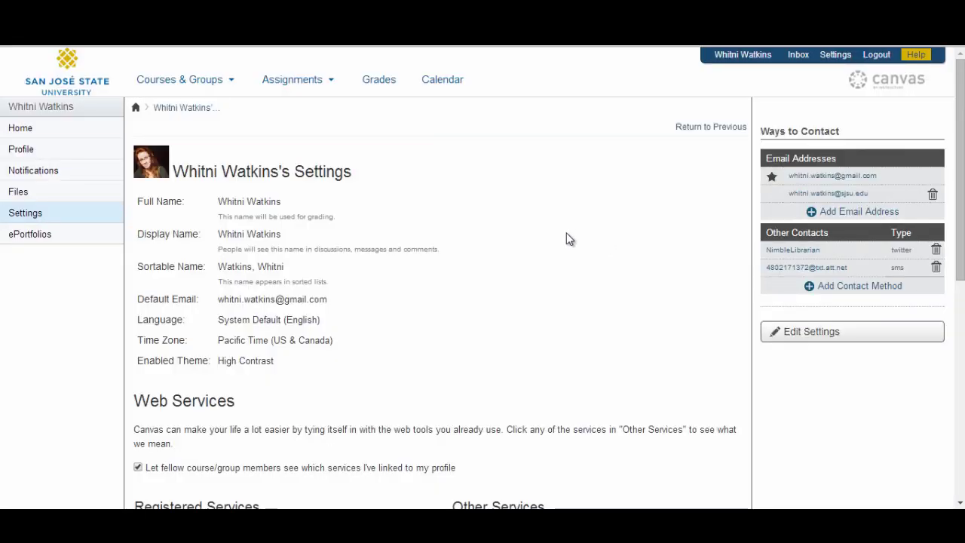
Step: Return to the dashboard and open the Canvas Tour Site course
left_click(66, 81)
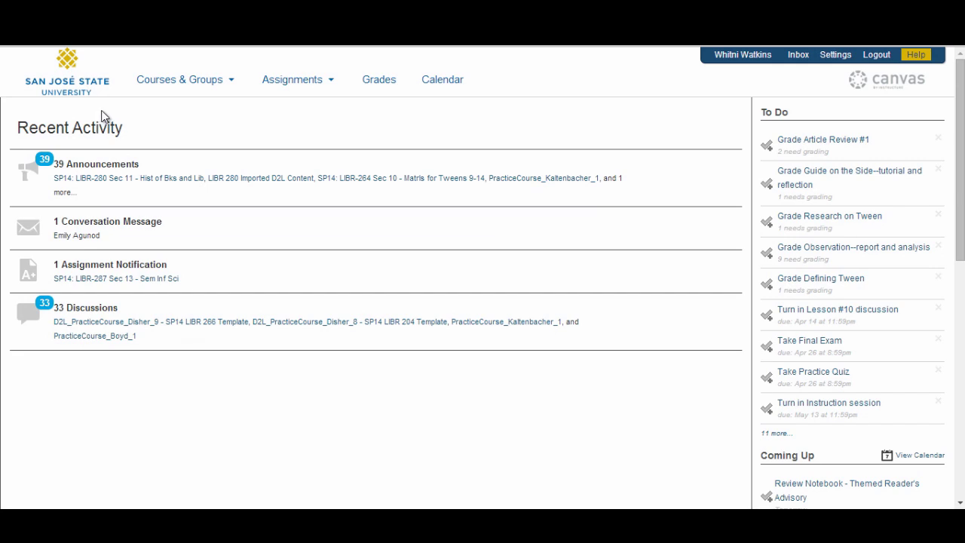
mouse_move(188, 83)
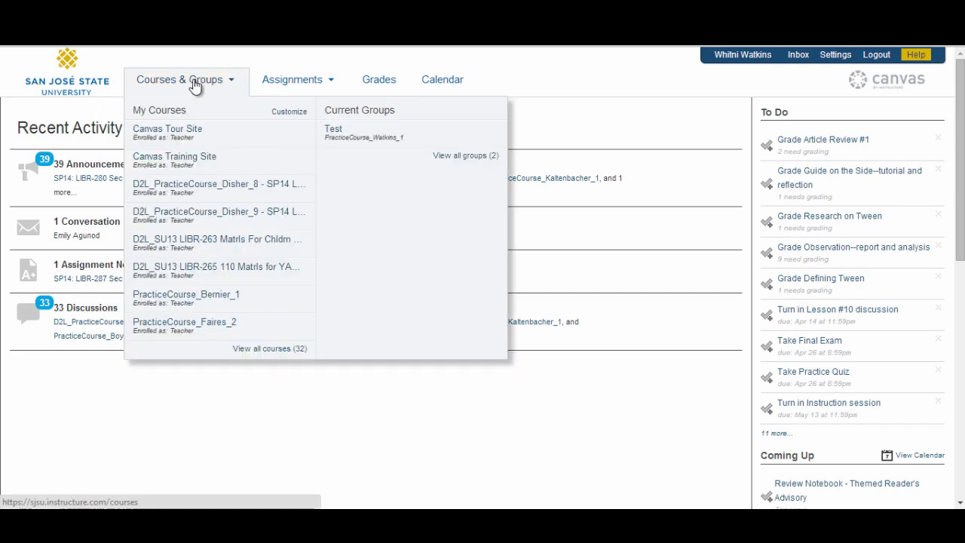
left_click(180, 134)
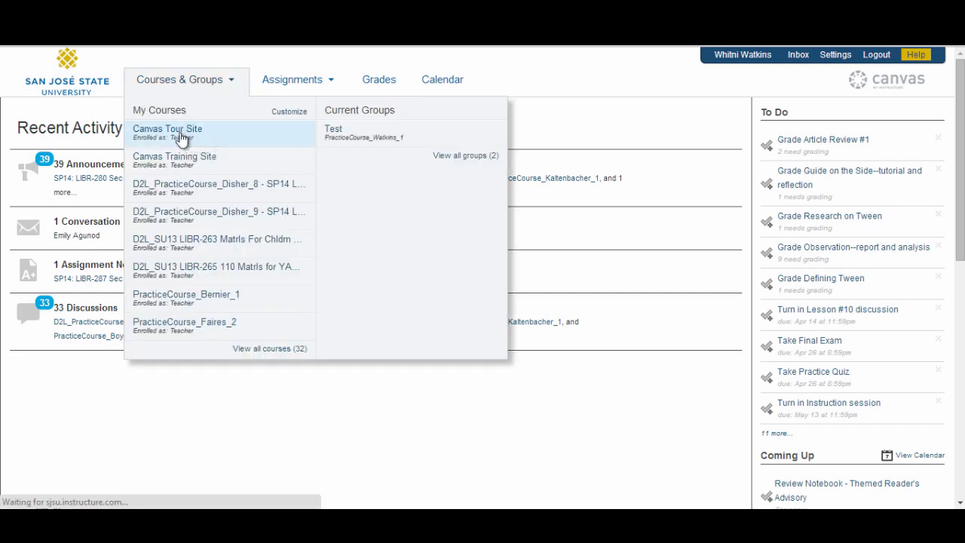
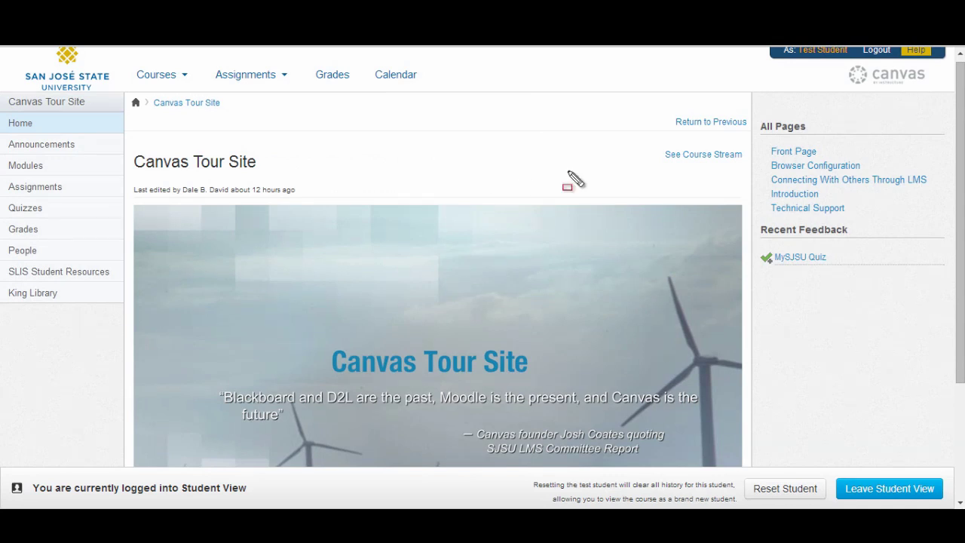
left_click_drag(650, 146, 751, 166)
left_click(692, 156)
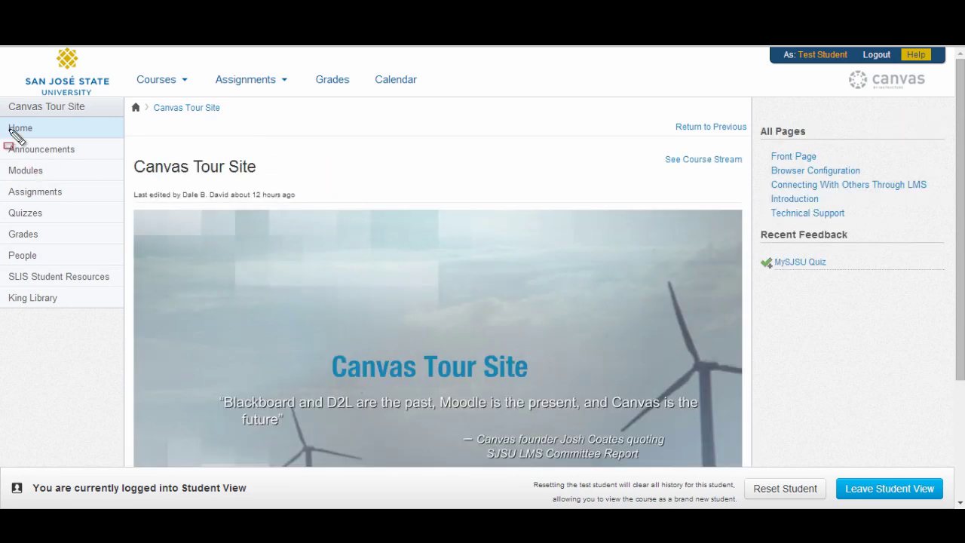
mouse_move(2, 95)
left_mouse_down()
mouse_move(52, 148)
mouse_move(135, 334)
left_mouse_up()
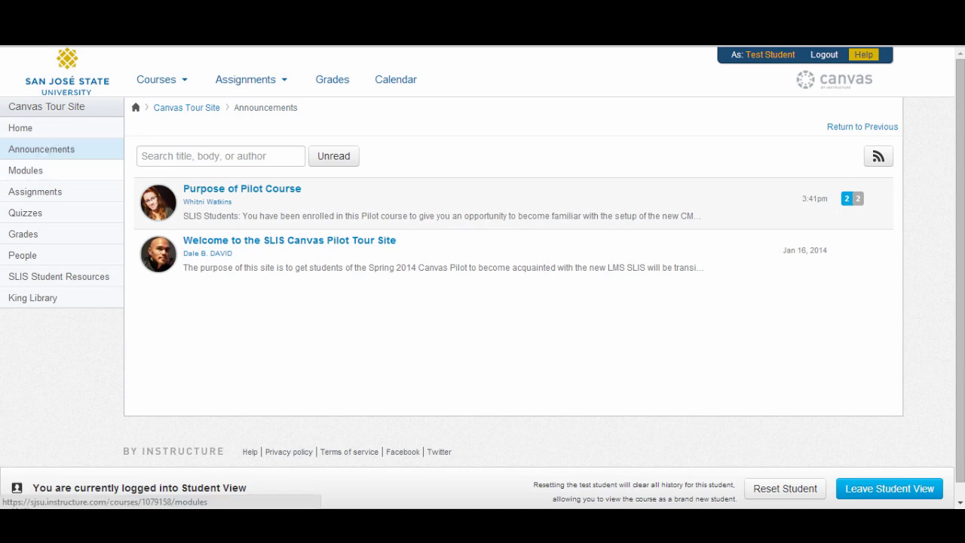
Step: Open the course modules and view the SLIS Canvas Overview pages, starting with the Front Page
left_click(26, 171)
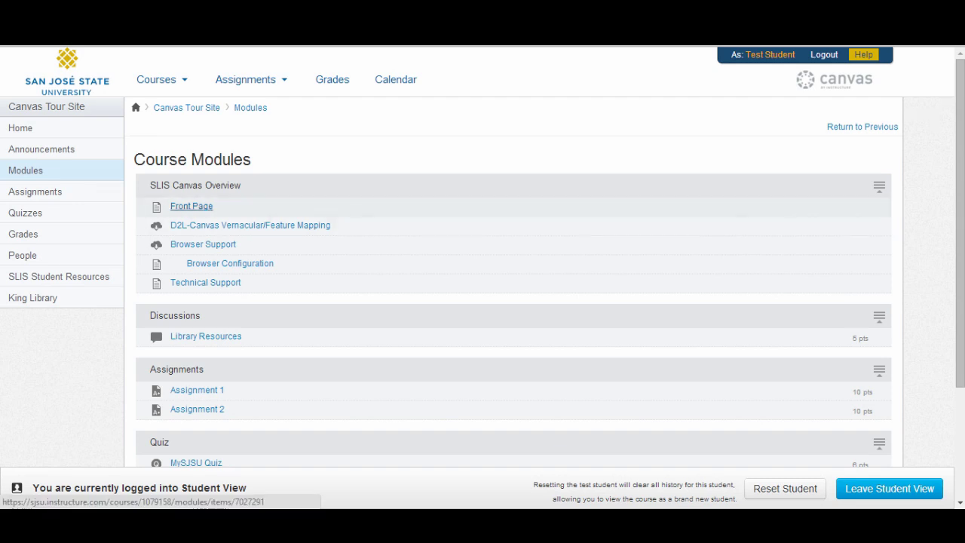
left_click(192, 206)
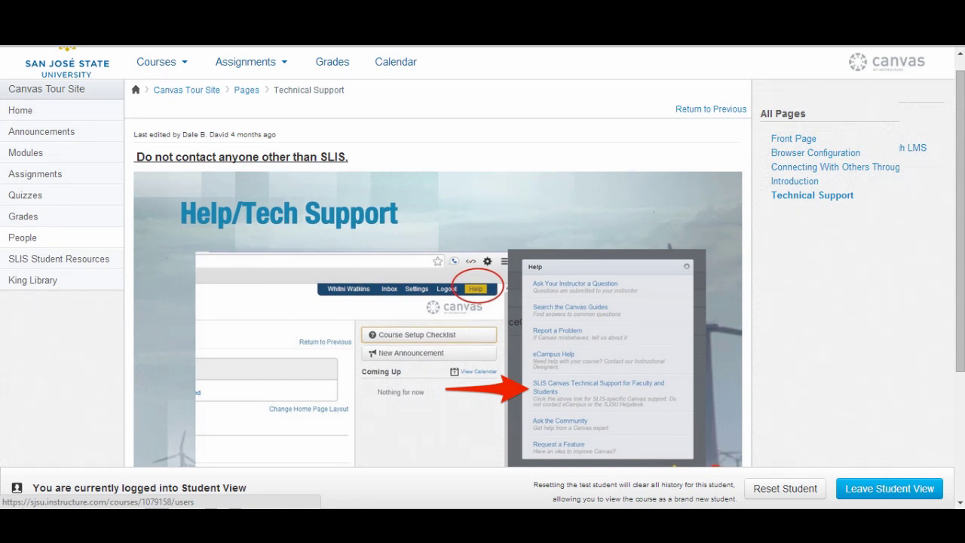
scroll(438, 256, "down", 3)
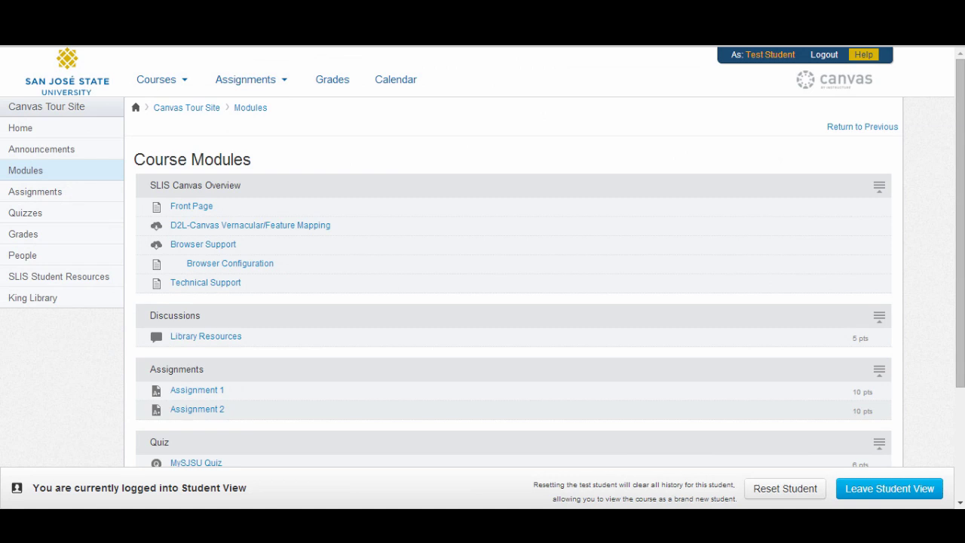
Step: Open Assignment 1 from the course's list of assignments
left_click(43, 199)
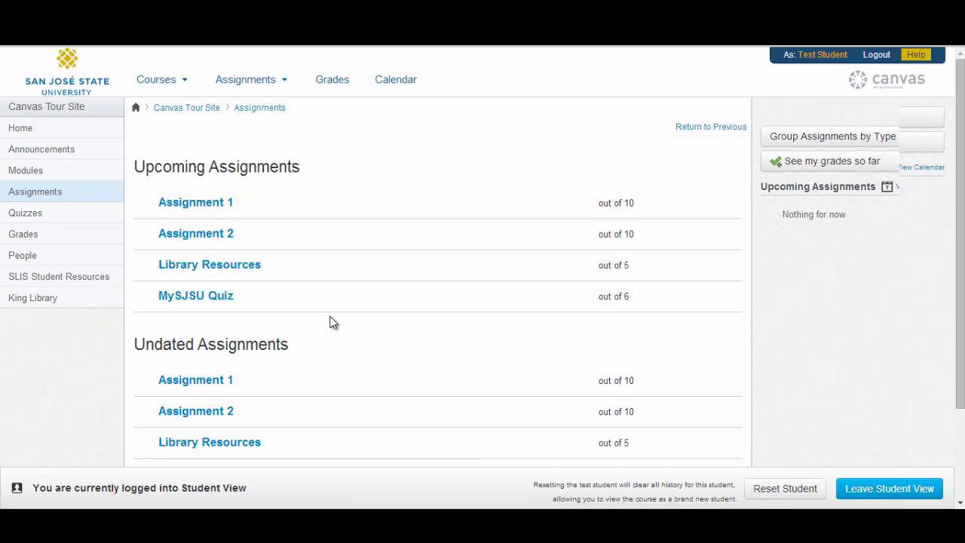
left_click(219, 207)
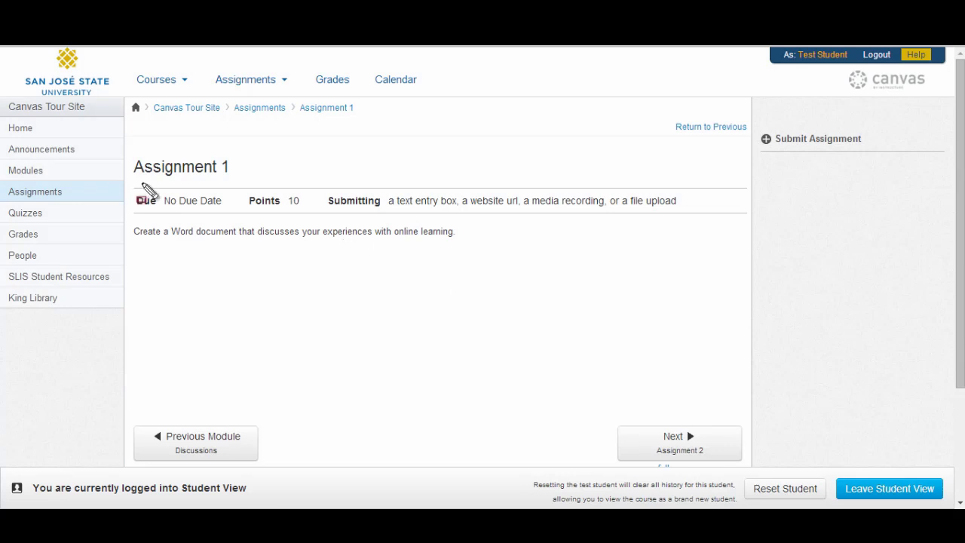
mouse_move(137, 182)
left_mouse_down()
mouse_move(612, 240)
mouse_move(708, 240)
left_mouse_up()
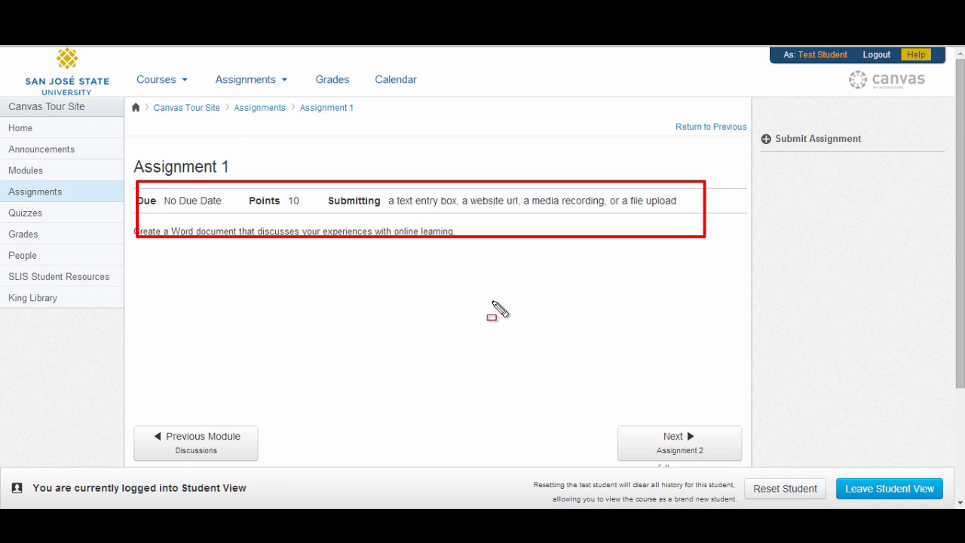
key("Escape")
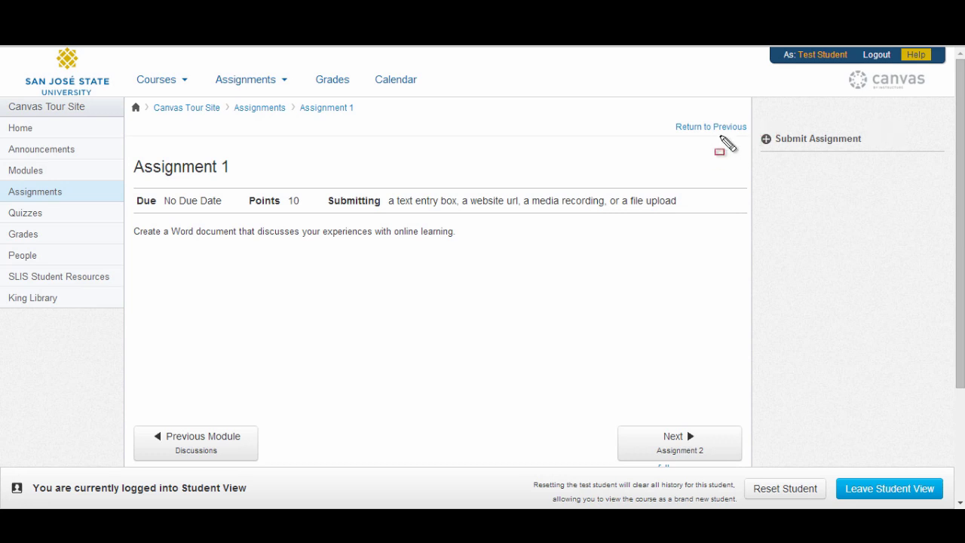
left_click_drag(755, 124, 891, 156)
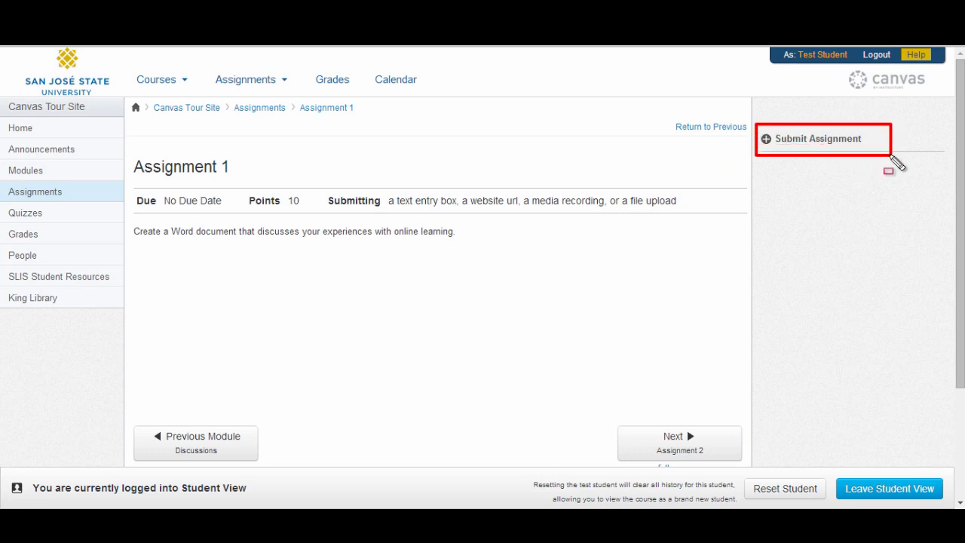
key("Escape")
Step: Open the submission form for Assignment 1 and expand the comments box of the file upload option
left_click(843, 146)
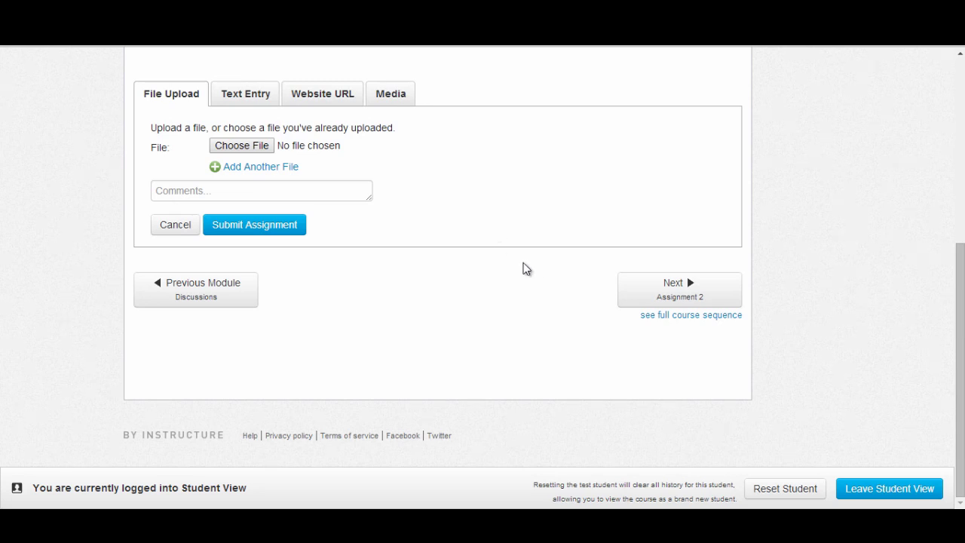
left_click(237, 190)
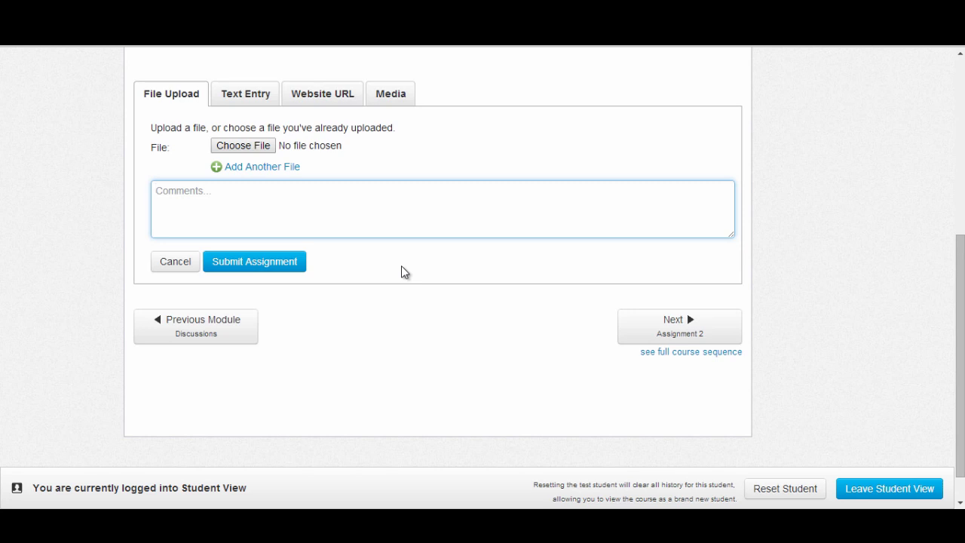
scroll(401, 266, "up", 5)
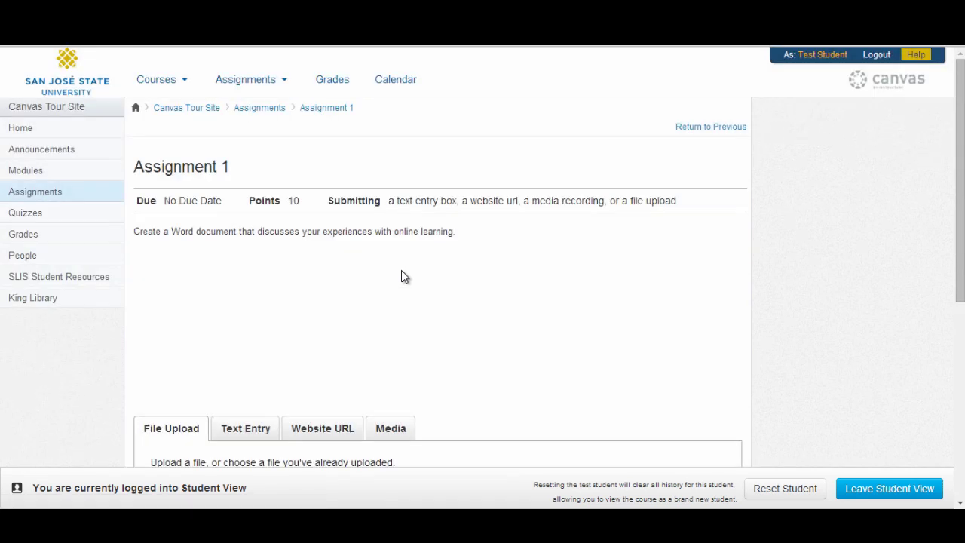
Step: Open the MySJSU Quiz from the course's quizzes and start taking it
left_click(35, 213)
left_click(461, 149)
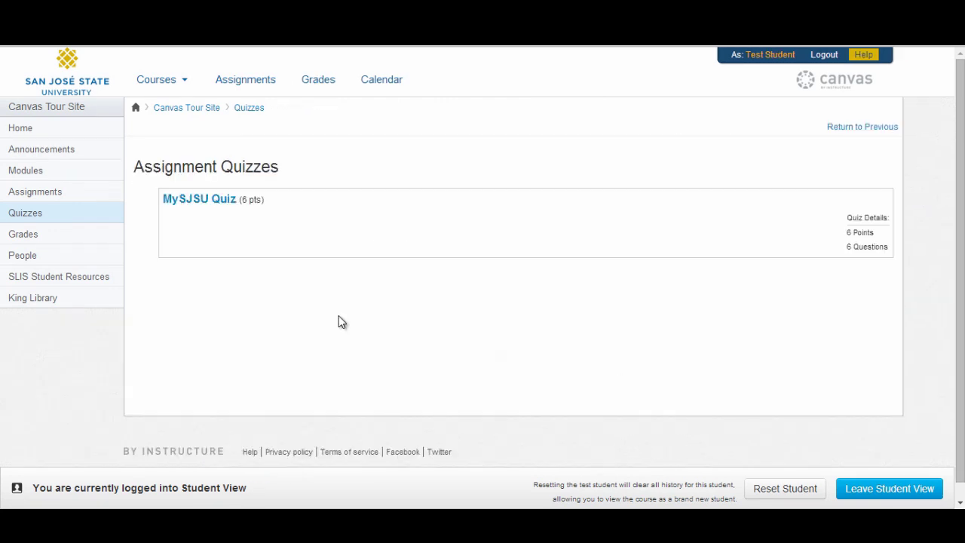
left_click(214, 204)
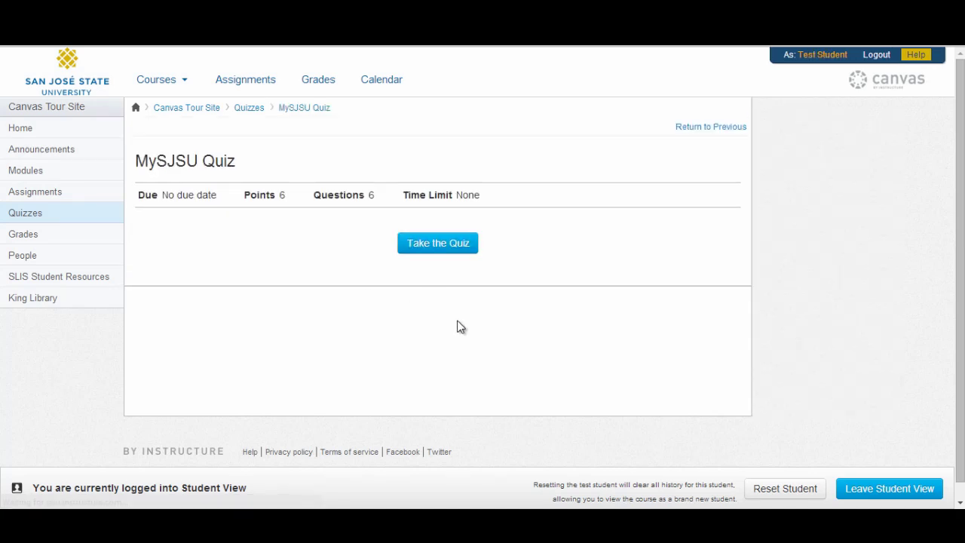
left_click(415, 246)
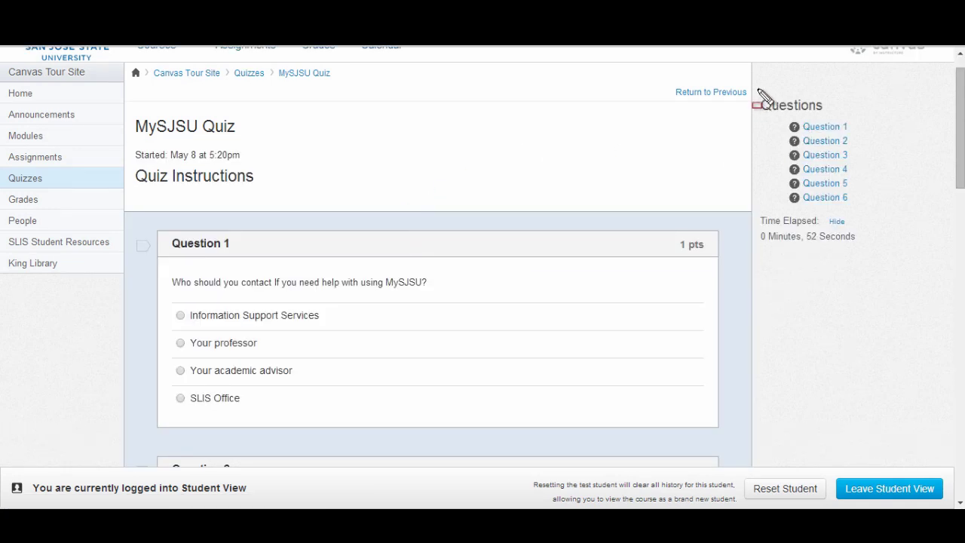
mouse_move(757, 88)
left_mouse_down()
mouse_move(793, 124)
mouse_move(811, 188)
mouse_move(865, 210)
left_mouse_up()
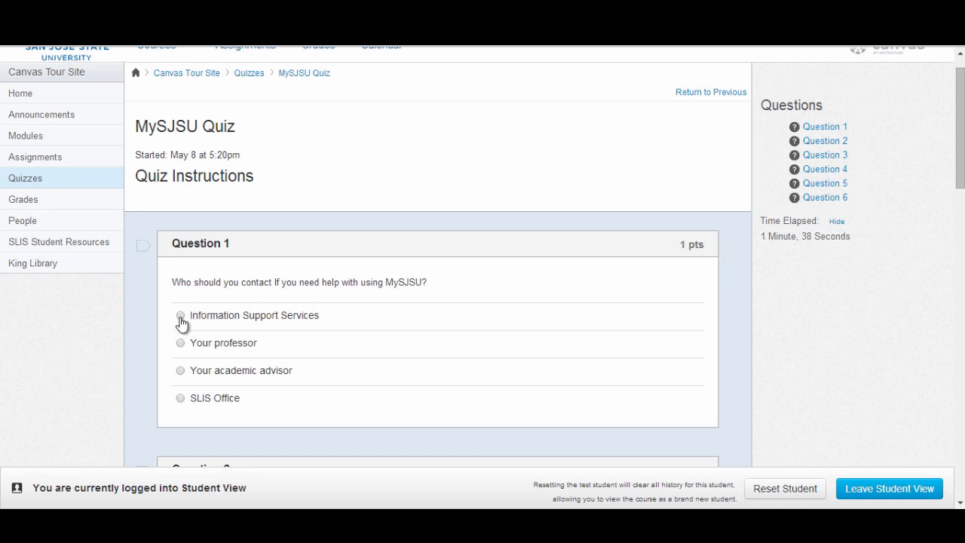
Step: Answer Question 1 of the MySJSU Quiz with Information Support Services, and toggle the elapsed time display off and on again
left_click(180, 316)
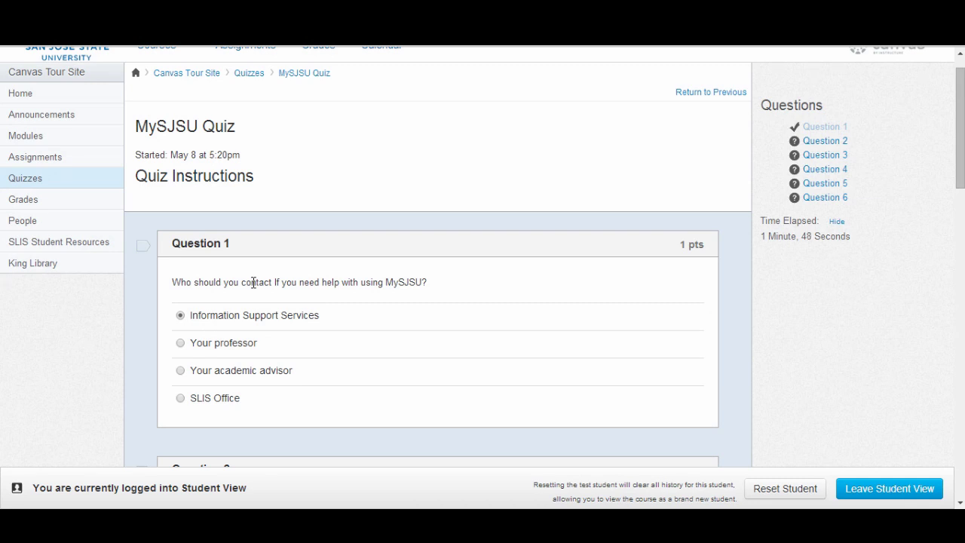
left_click_drag(752, 208, 886, 248)
left_click(836, 221)
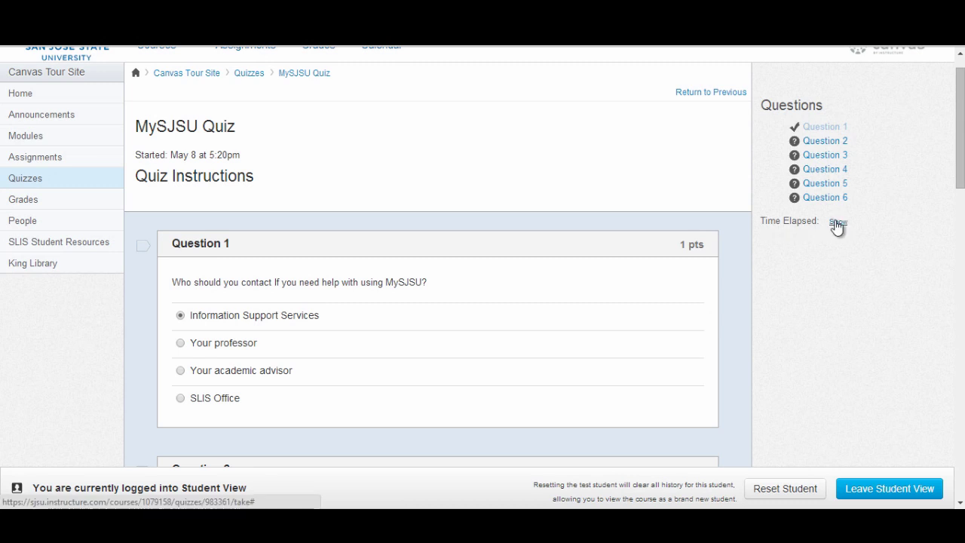
left_click(838, 222)
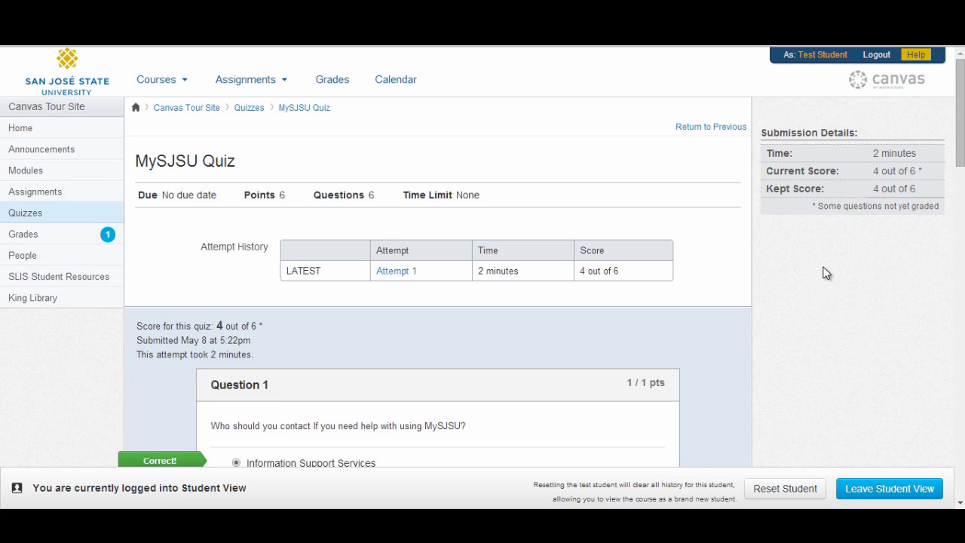
Step: Review the graded answers and submission details of the submitted MySJSU Quiz
scroll(827, 272, "down", 5)
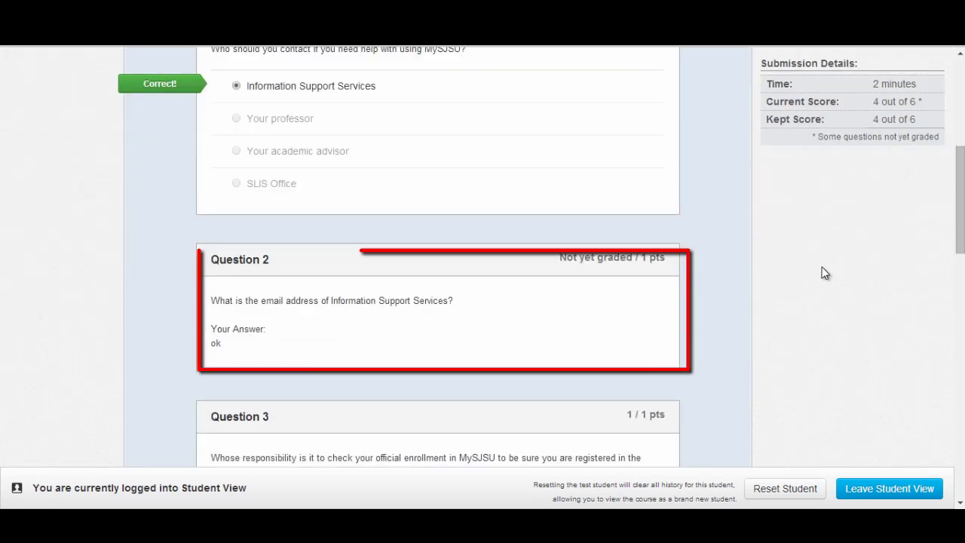
scroll(824, 273, "up", 6)
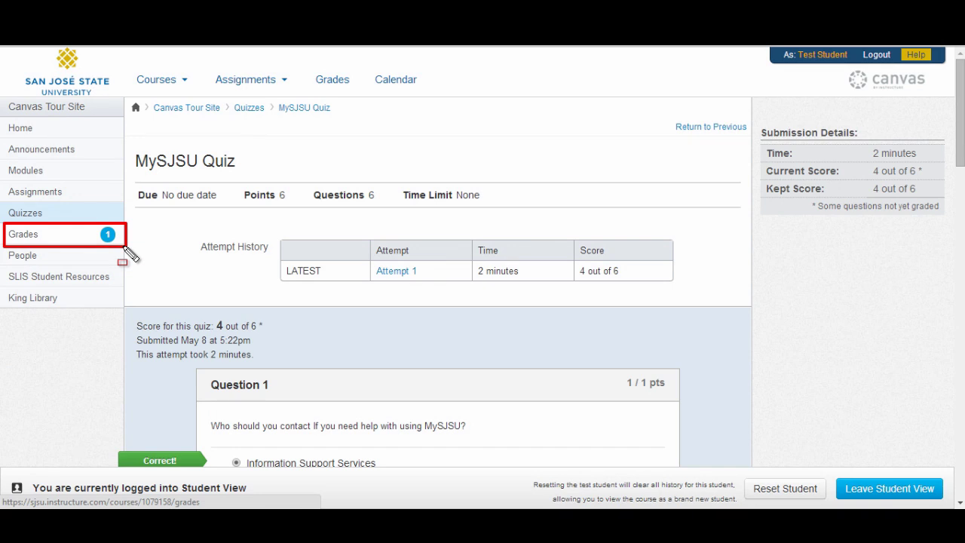
Step: Open the course grades and test a what-if score of 0 for Assignment 1
left_click(71, 240)
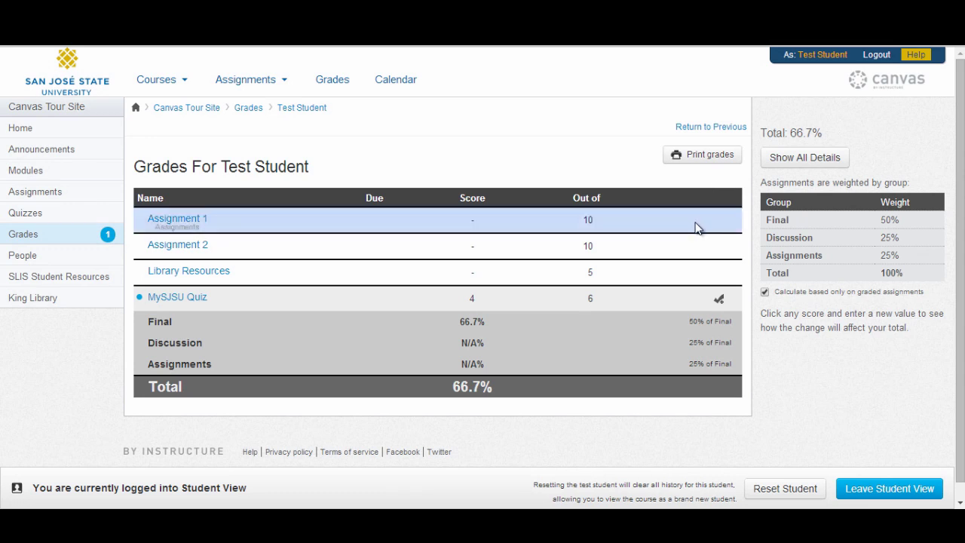
left_click(475, 226)
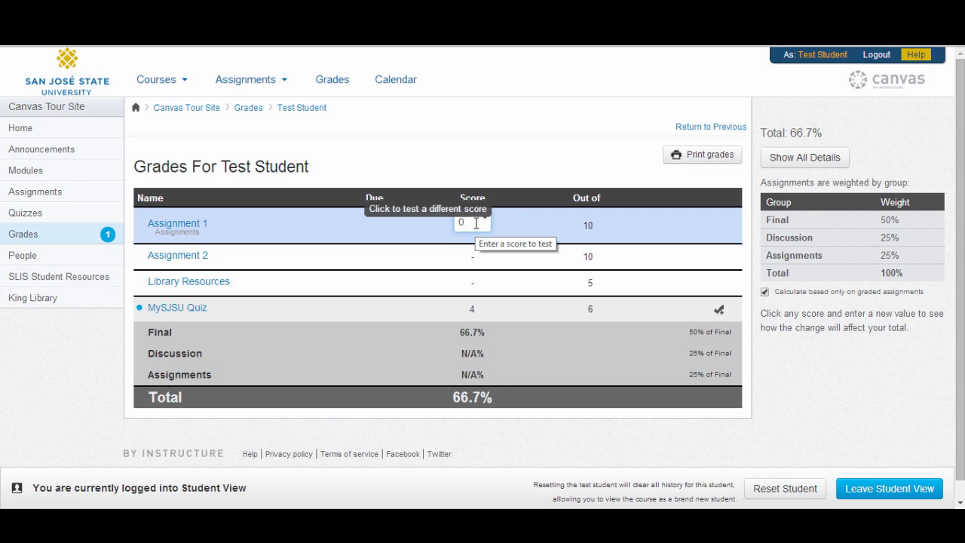
key("Return")
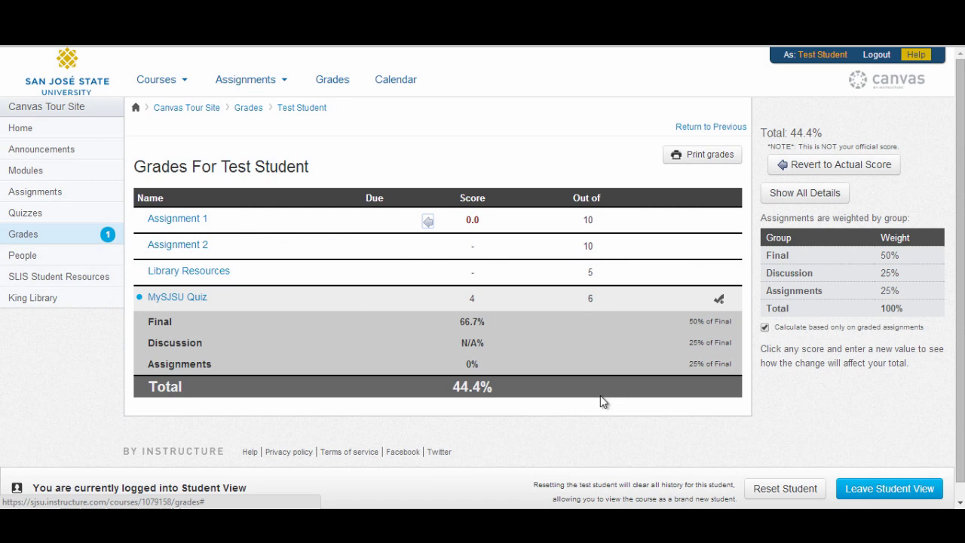
Step: Open the course's list of people and view the profile of the second student listed
left_click(30, 260)
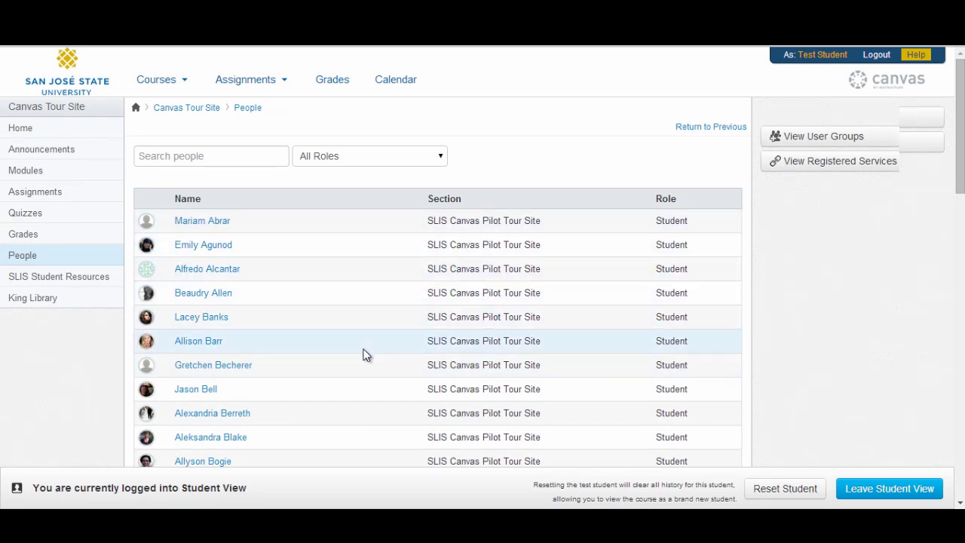
left_click(206, 246)
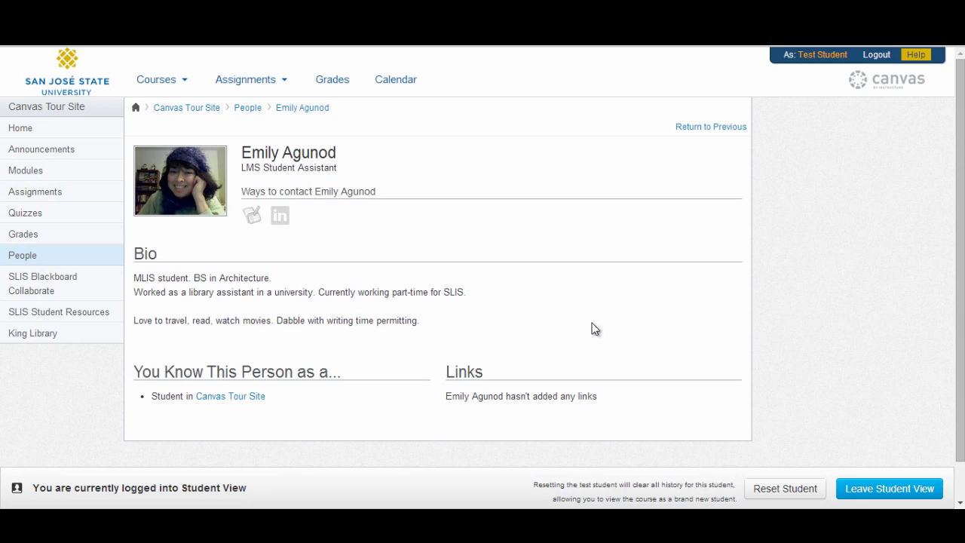
Step: Open SLIS Blackboard Collaborate for the course and view its sessions and recordings
left_click(31, 290)
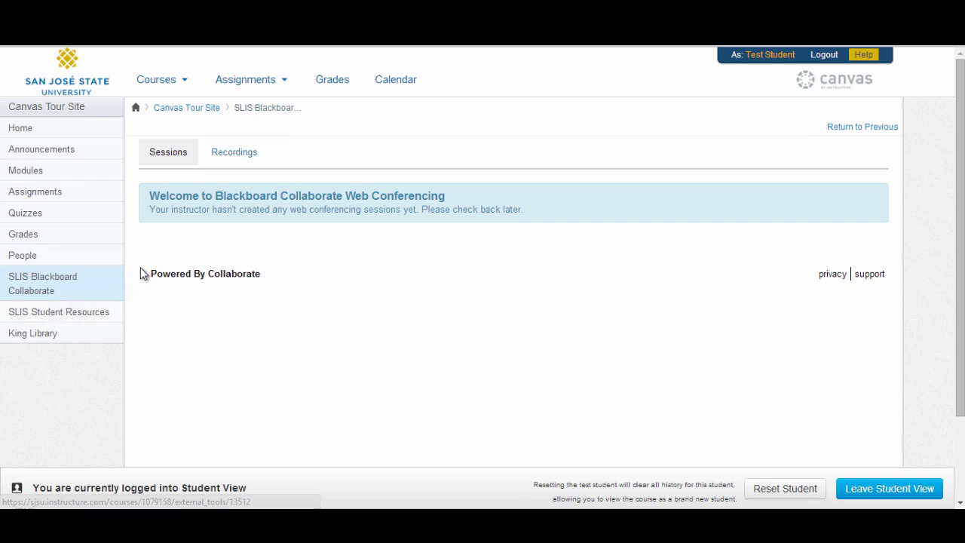
left_click(239, 159)
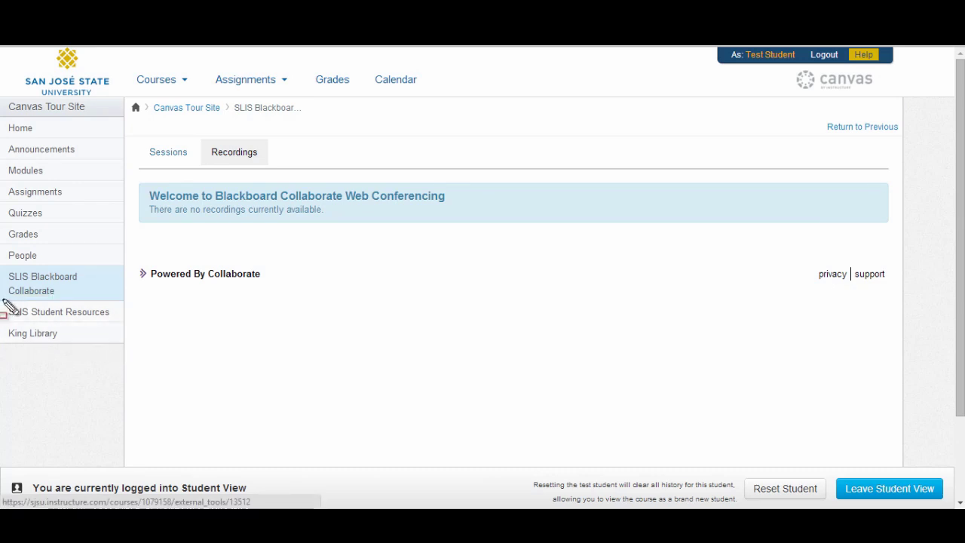
mouse_move(3, 304)
left_mouse_down()
mouse_move(112, 325)
mouse_move(128, 355)
left_mouse_up()
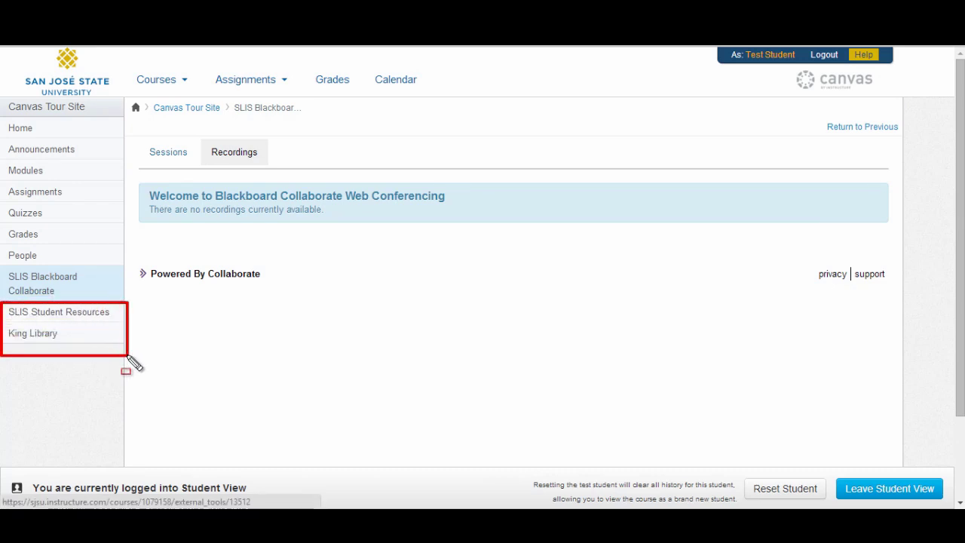